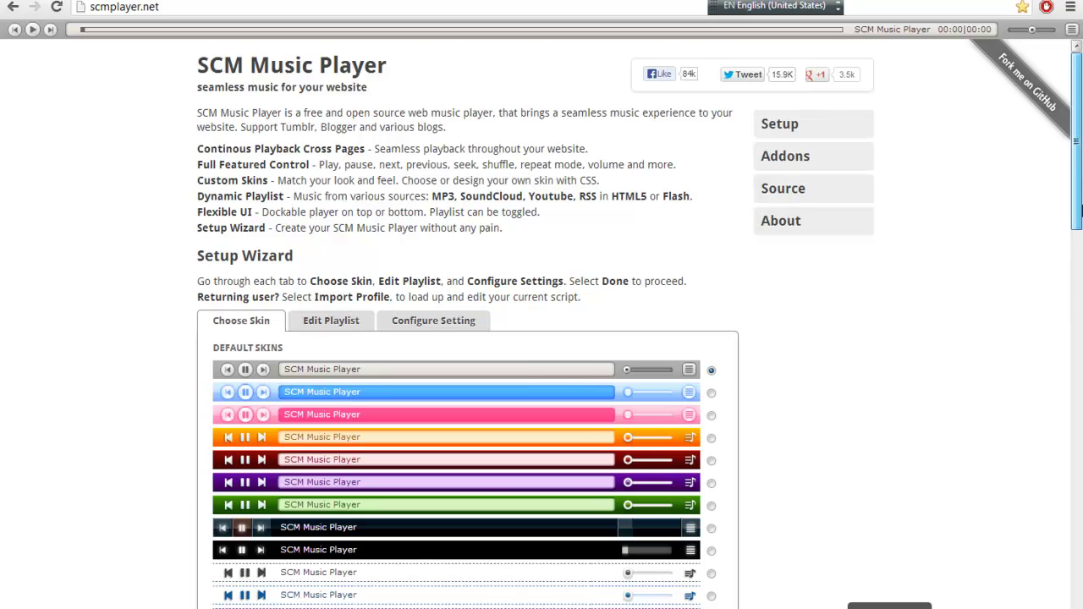
# Step: Keep the default grey player skin and proceed to the manual playlist stage of the Setup Wizard
pyautogui.scroll(-1, 1058, 211)
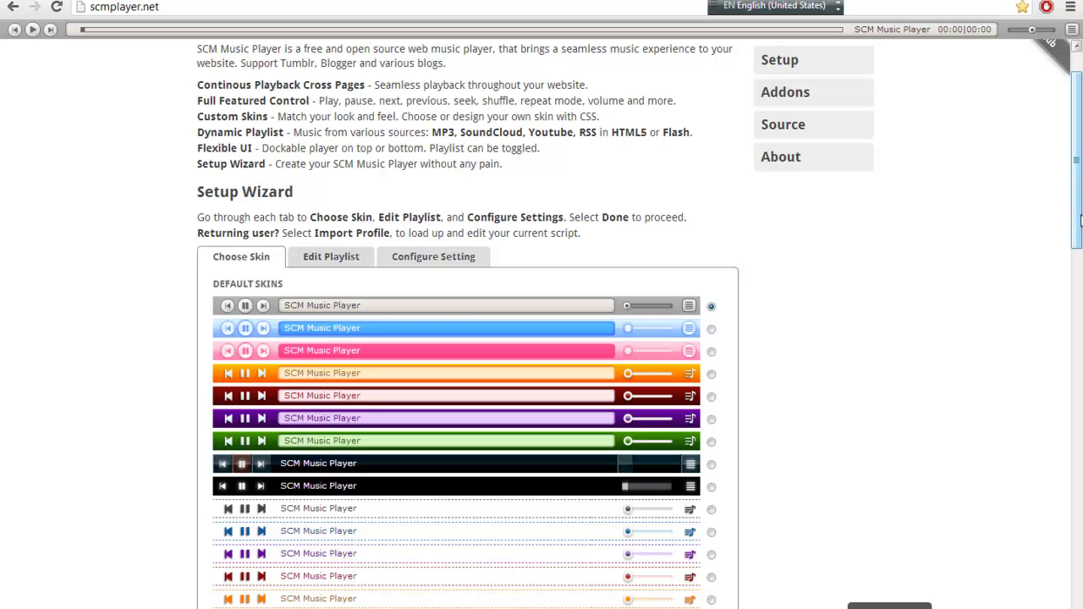
pyautogui.moveTo(1079, 220); pyautogui.dragTo(1080, 262)
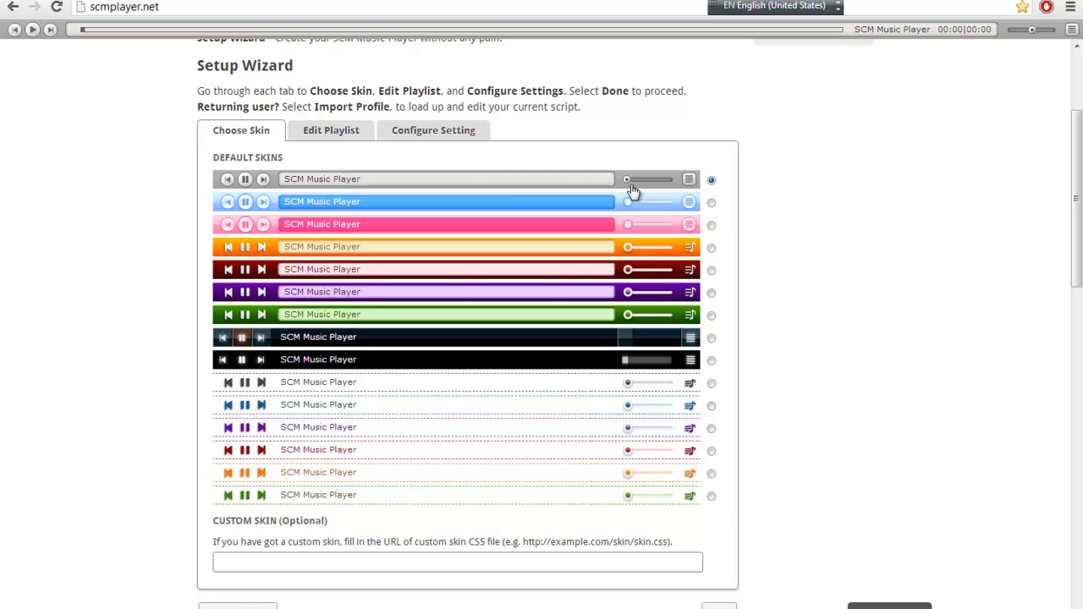
pyautogui.click(719, 606)
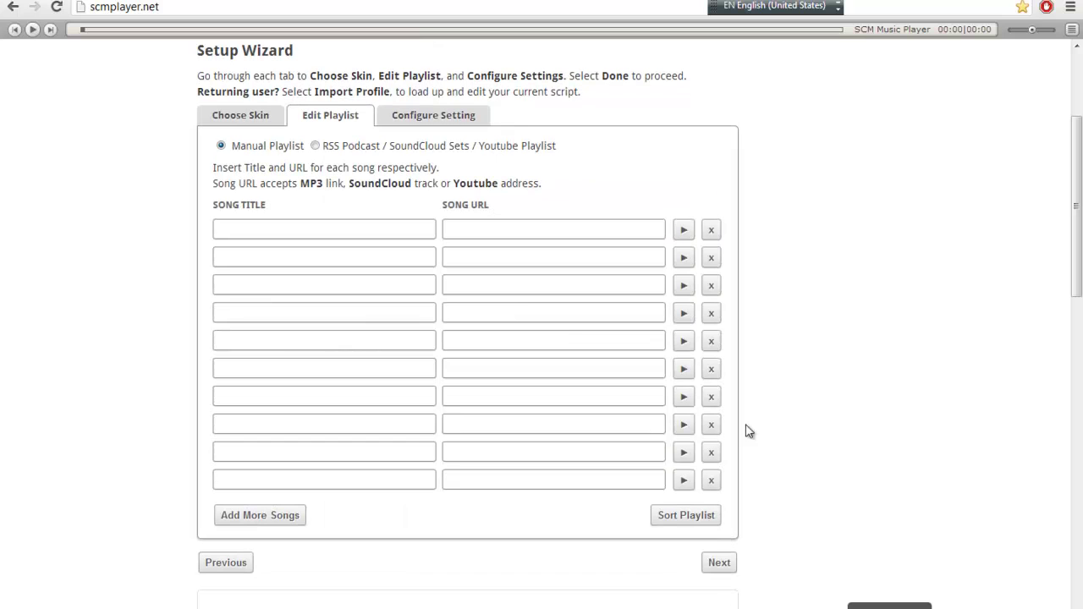
pyautogui.moveTo(214, 182); pyautogui.dragTo(542, 184)
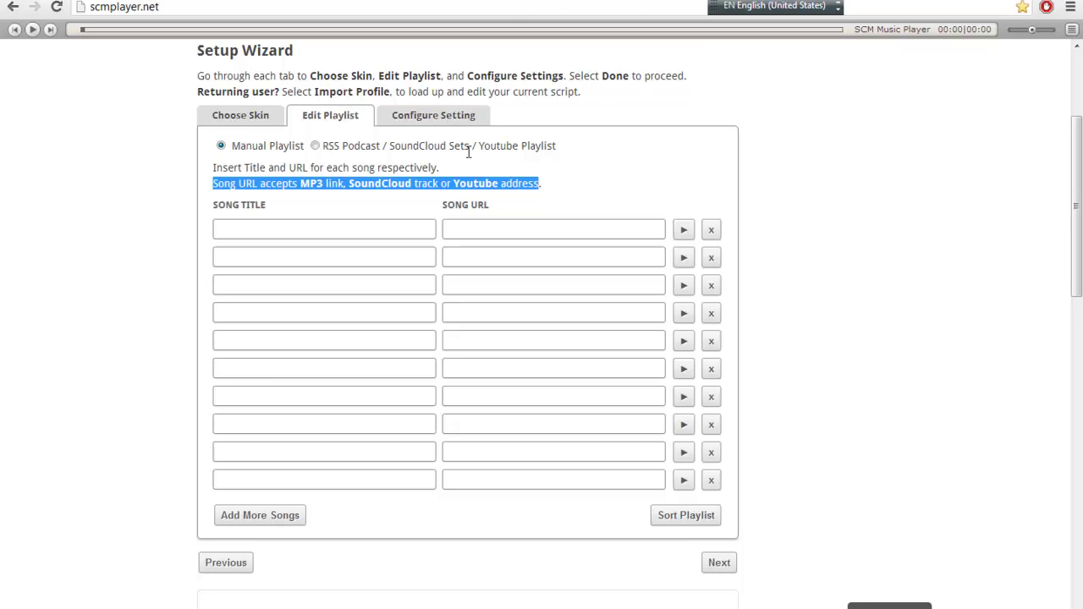
pyautogui.click(423, 188)
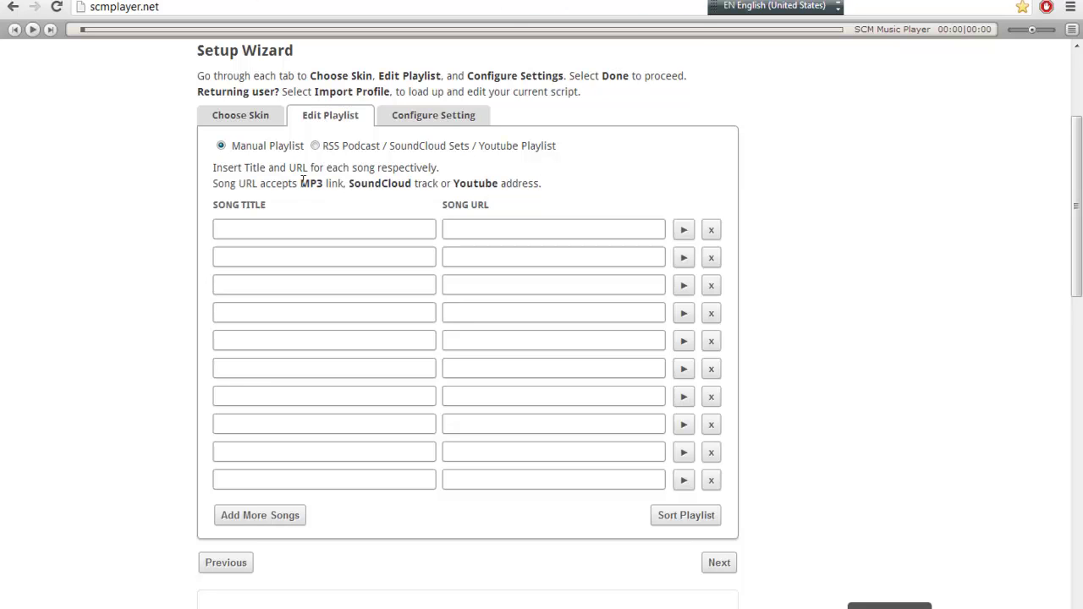
# Step: Switch to YouTube and preview a few seconds of the Skarf "Anymore" video
pyautogui.hotkey('ctrl', 'Tab')
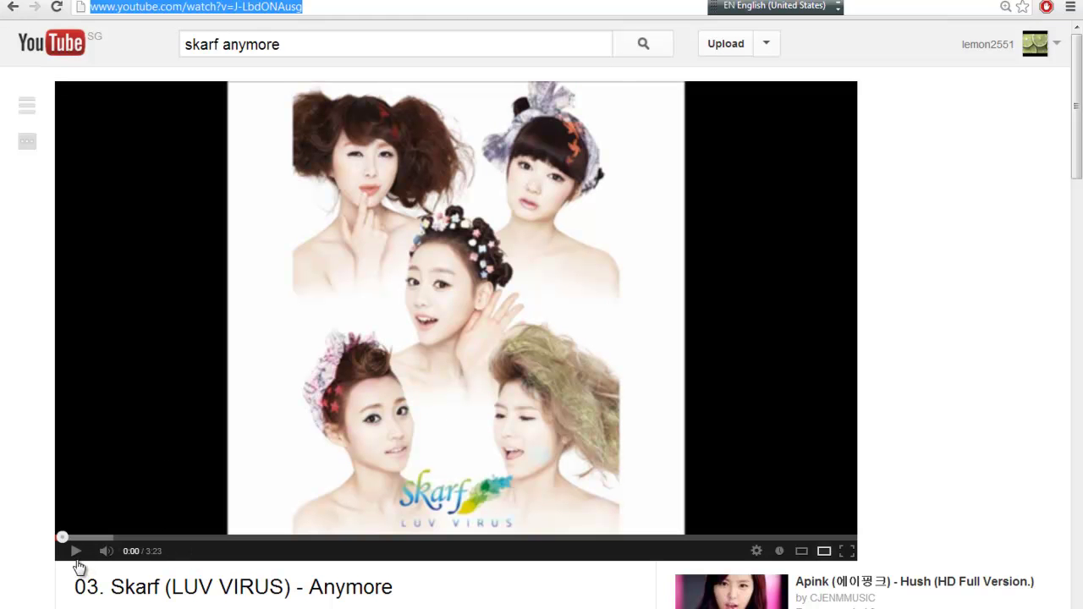
pyautogui.click(75, 552)
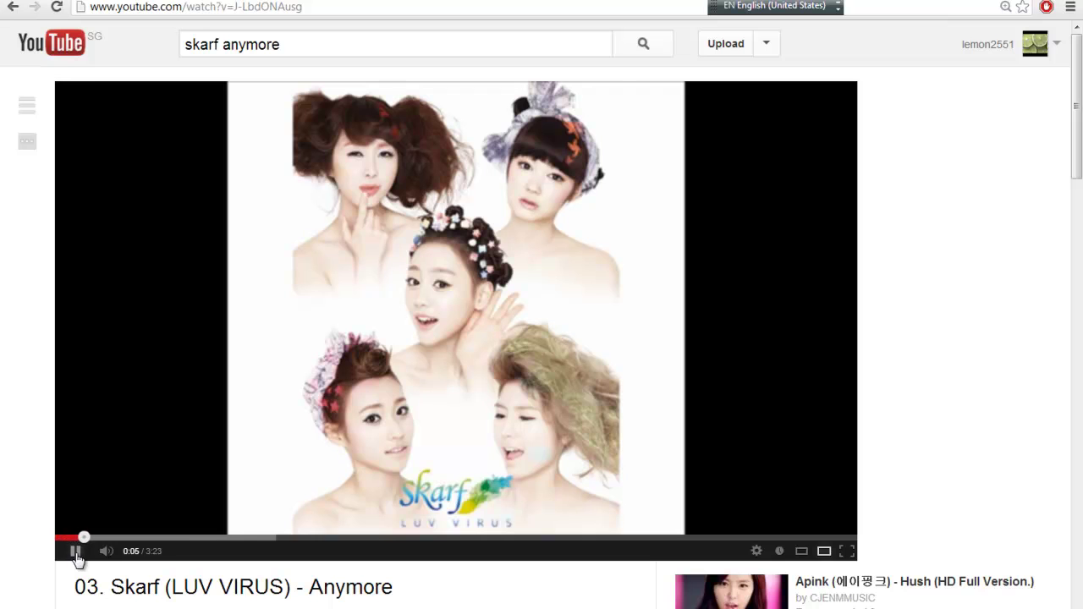
pyautogui.click(75, 553)
# Step: Copy the YouTube video's address and paste it as the first song's URL in the SCM Music Player playlist
pyautogui.click(332, 5)
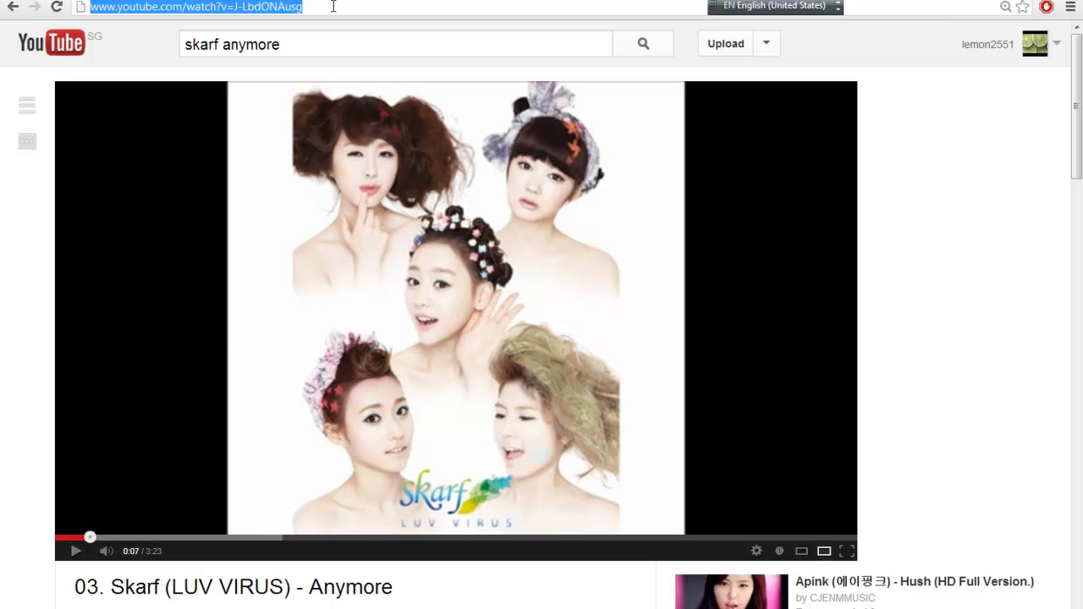
pyautogui.rightClick(333, 7)
pyautogui.click(363, 77)
pyautogui.click(376, 4)
pyautogui.rightClick(476, 232)
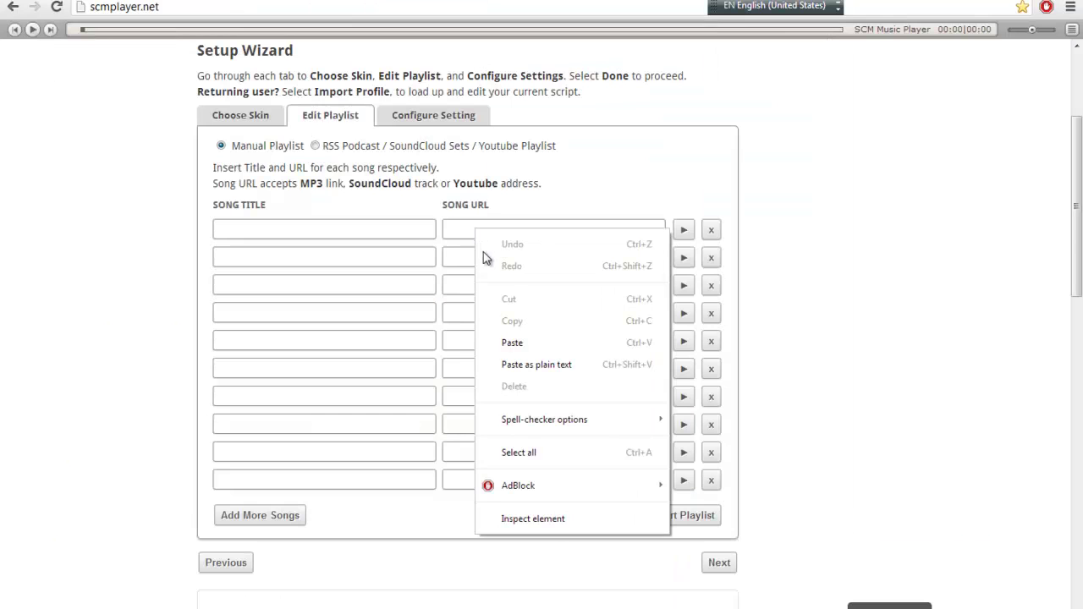
pyautogui.click(515, 343)
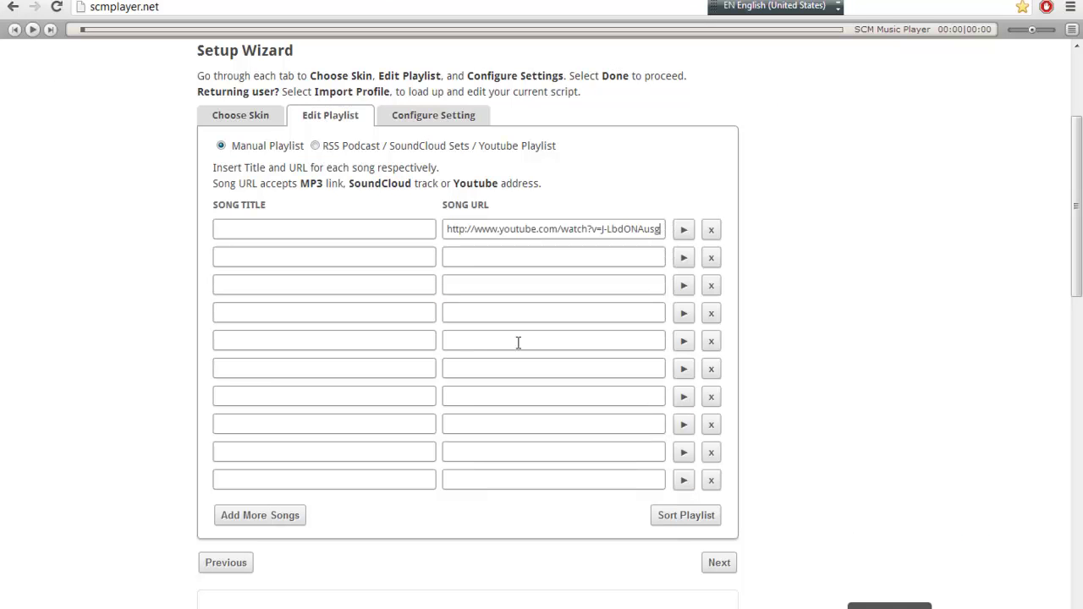
# Step: Test playback of the first song and title it "SKarf-Anymore"
pyautogui.click(685, 233)
pyautogui.click(33, 30)
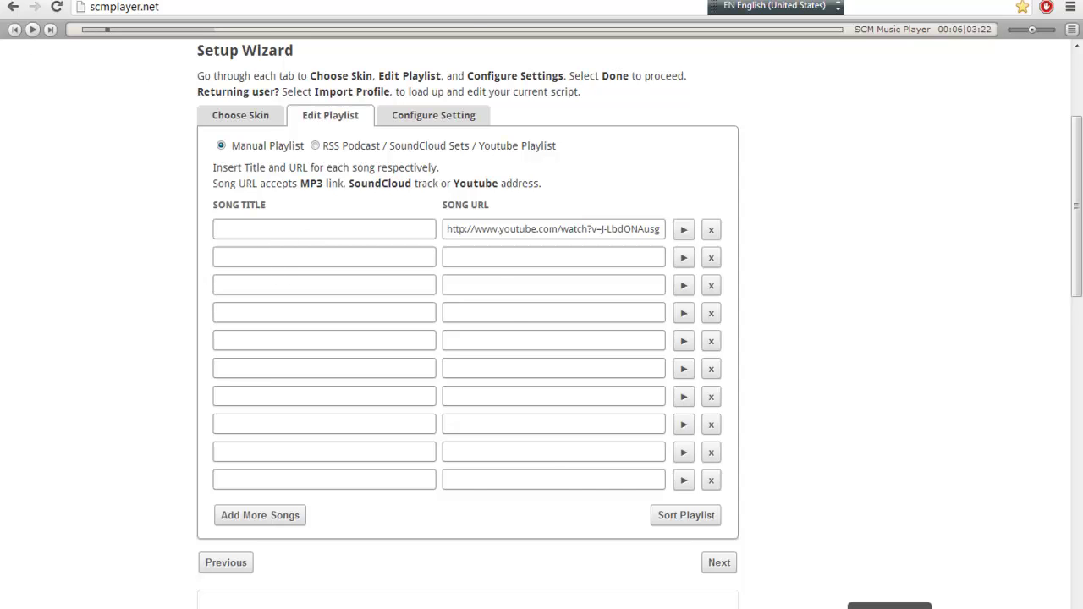
pyautogui.hotkey('ctrl', 'Tab')
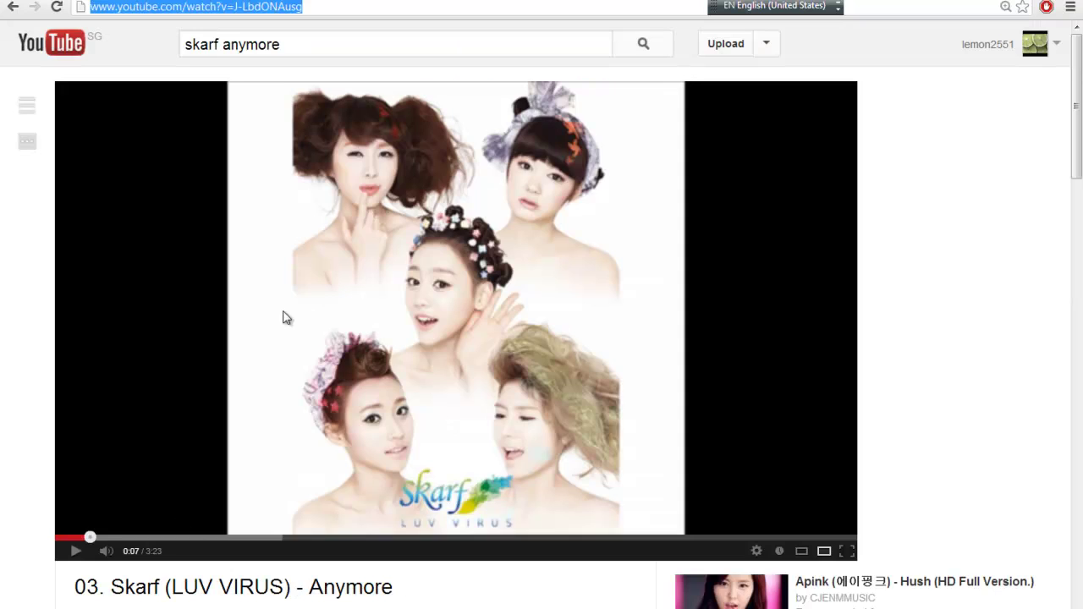
pyautogui.click(370, 3)
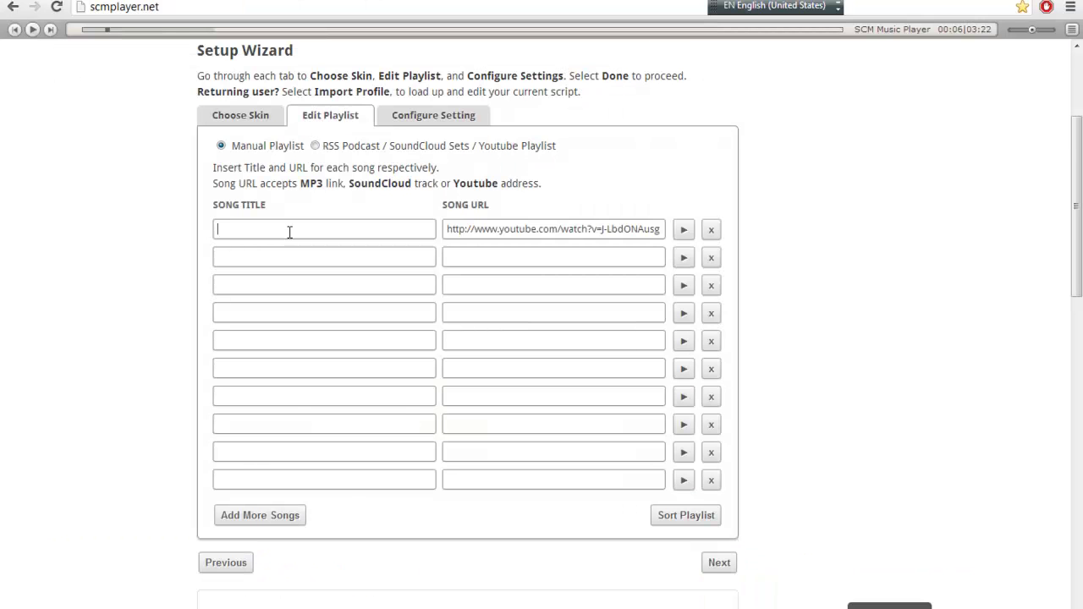
pyautogui.write('SKarf-Anymore')
# Step: Close the published test site and open its "music" page for editing in Weebly
pyautogui.click(492, 248)
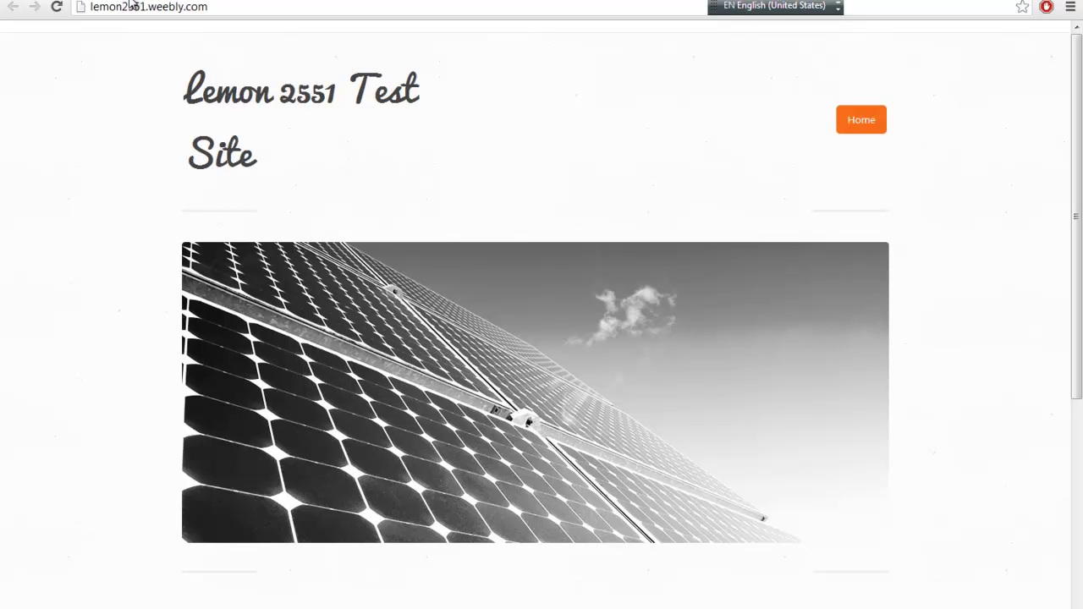
pyautogui.hotkey('ctrl', 'w')
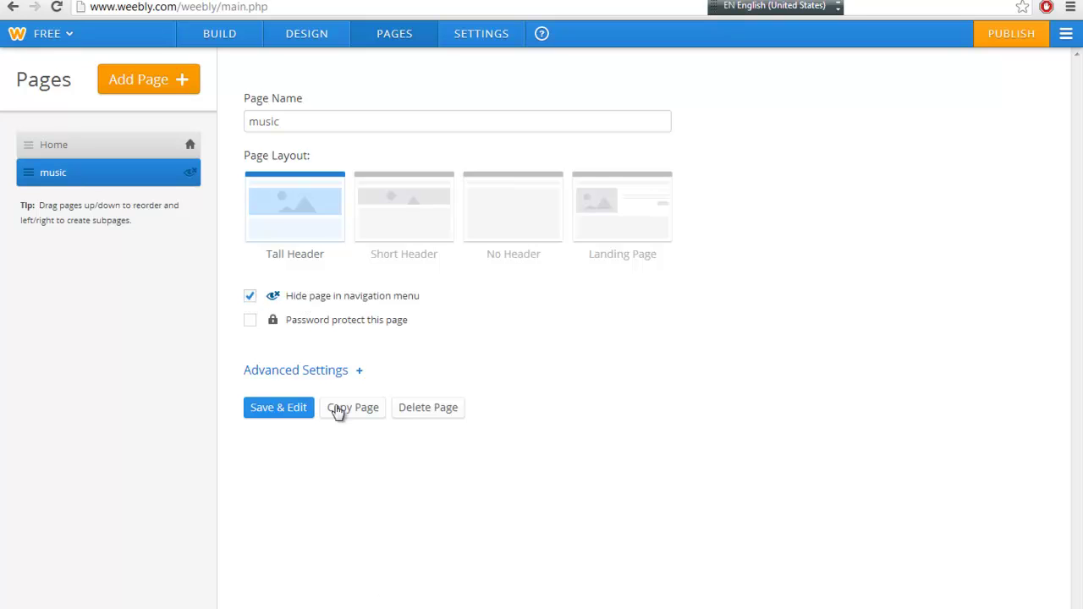
pyautogui.click(292, 420)
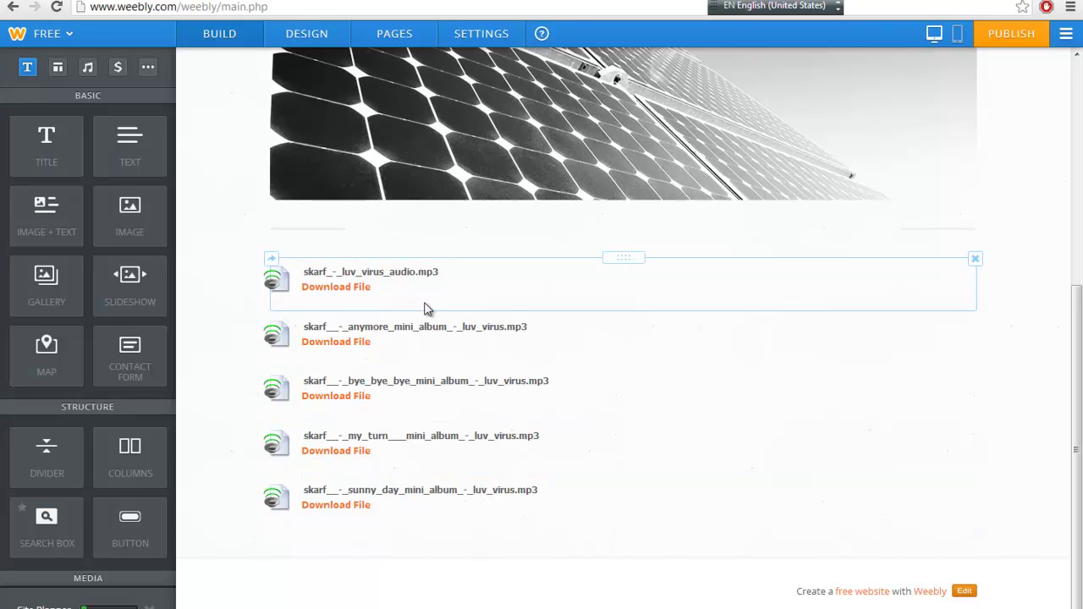
# Step: Add an empty File element above the existing mp3 files on the music page
pyautogui.scroll(-5, 130, 507)
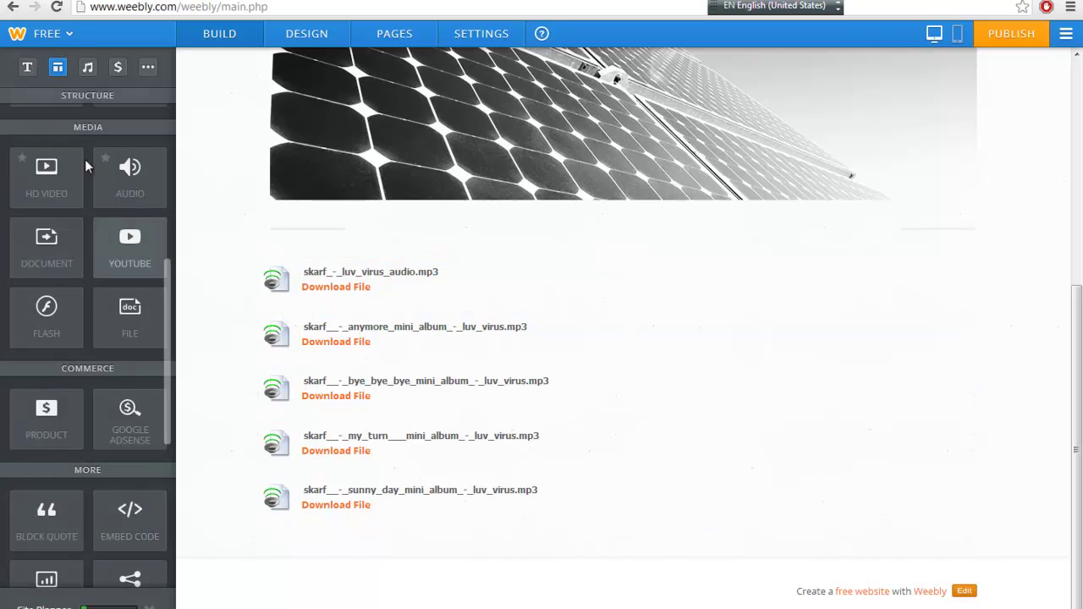
pyautogui.scroll(-4, 168, 301)
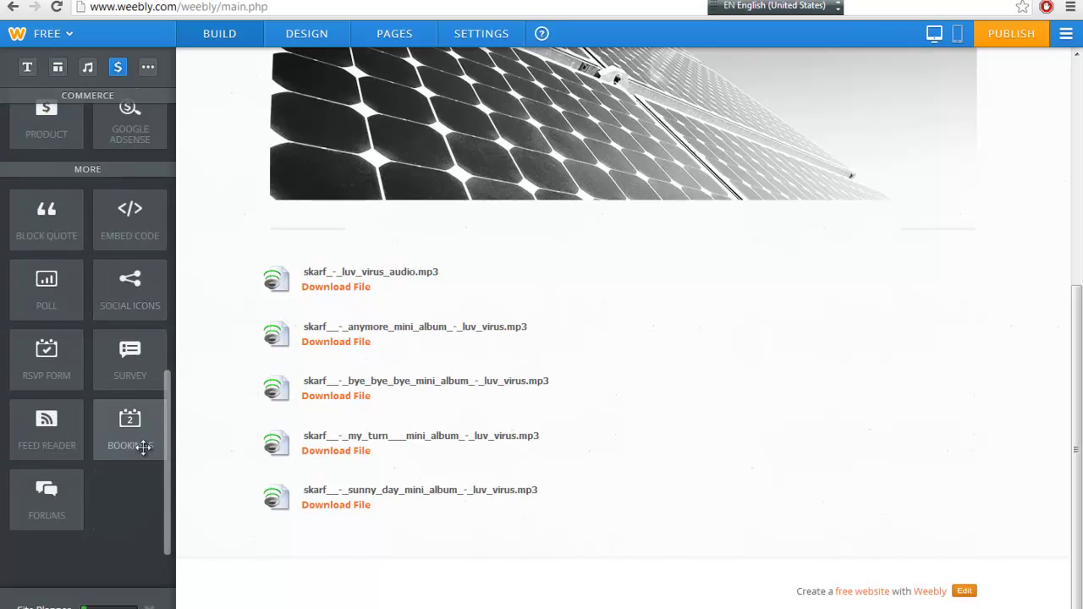
pyautogui.scroll(4, 135, 364)
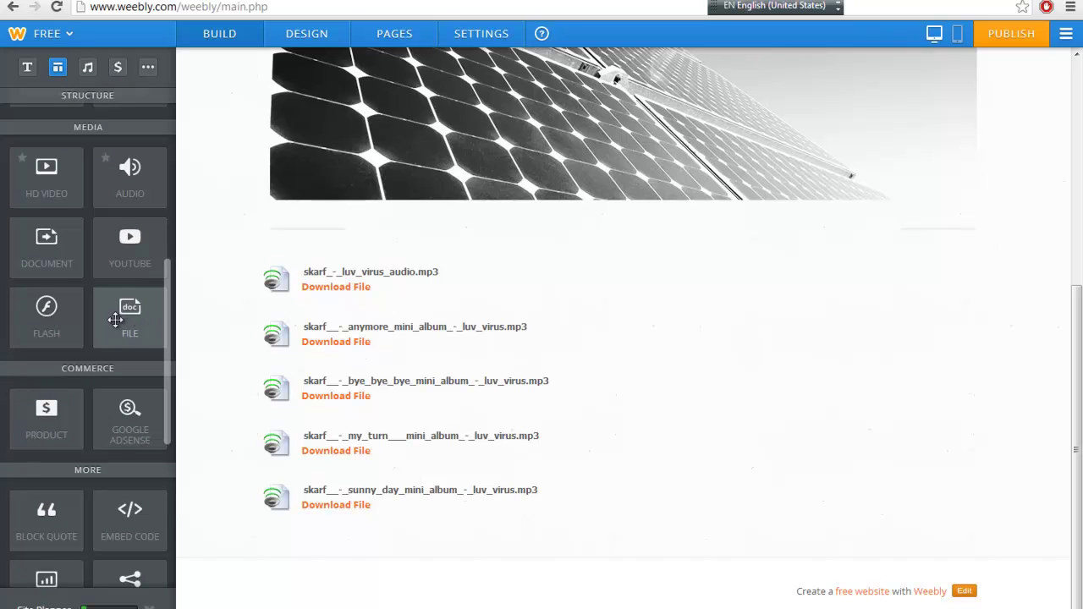
pyautogui.moveTo(131, 335); pyautogui.dragTo(352, 357)
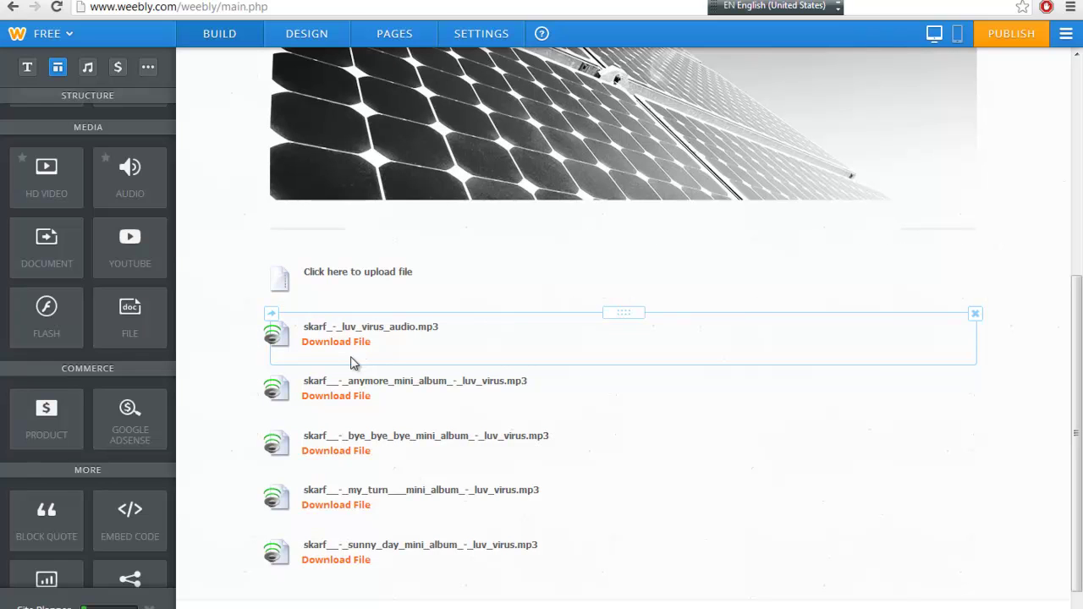
# Step: Copy the download link of the "bye_bye_bye" mp3 and paste it as the second song's URL in SCM Music Player
pyautogui.rightClick(359, 453)
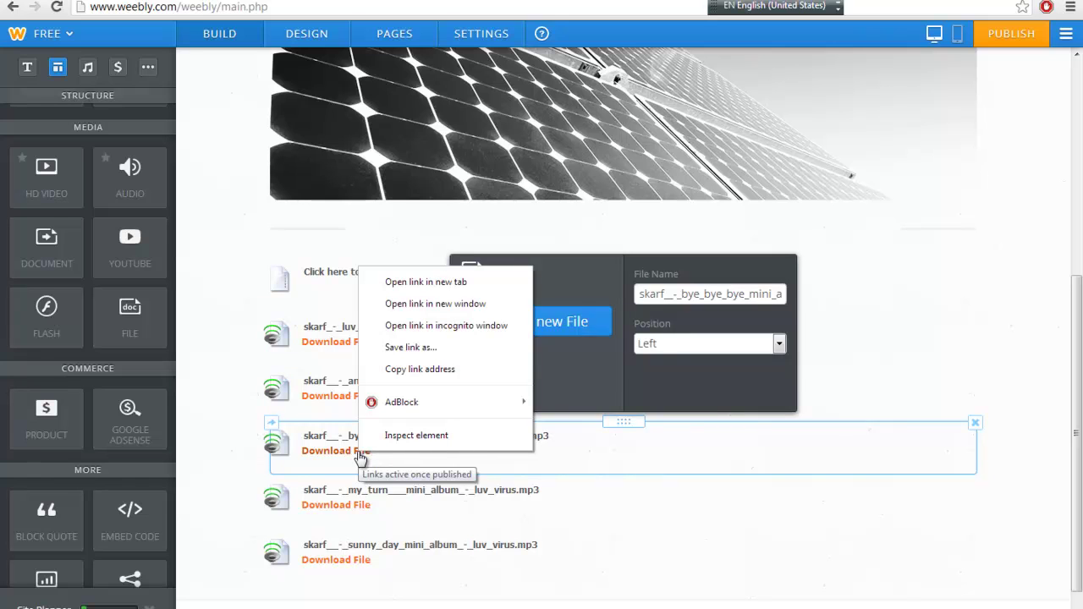
pyautogui.click(427, 370)
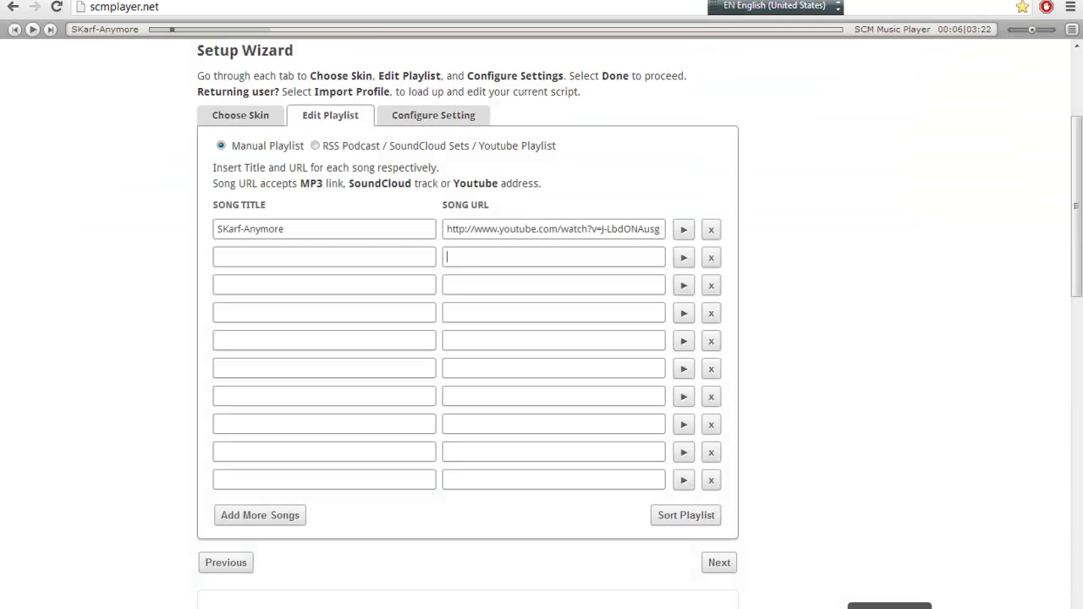
pyautogui.click(502, 256)
pyautogui.rightClick(503, 259)
pyautogui.click(542, 373)
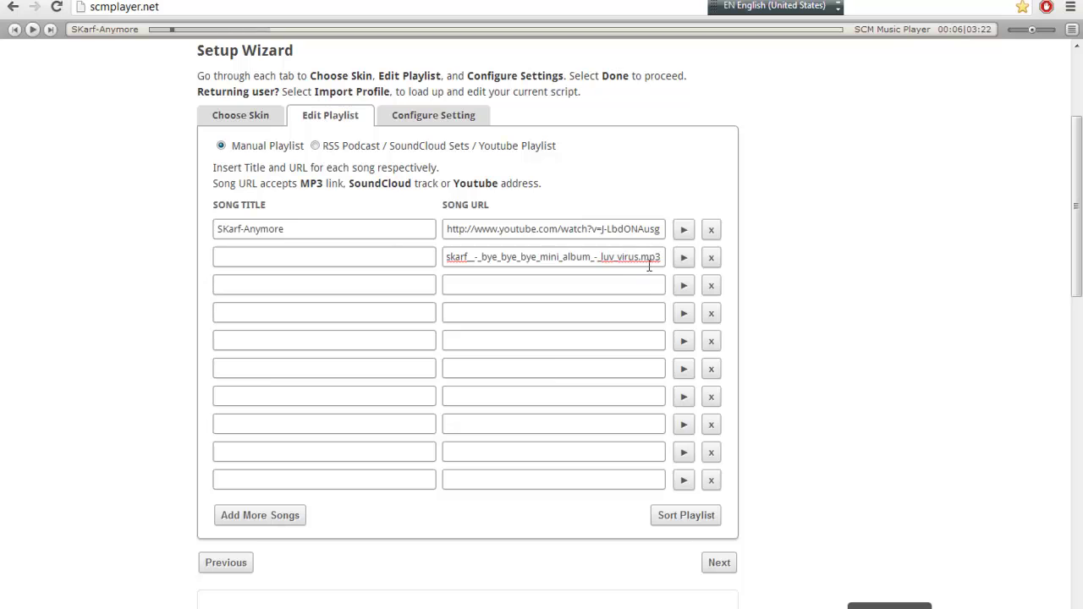
# Step: Title the second song "SKarf-Bye Bye Bye" and test its playback briefly
pyautogui.click(381, 257)
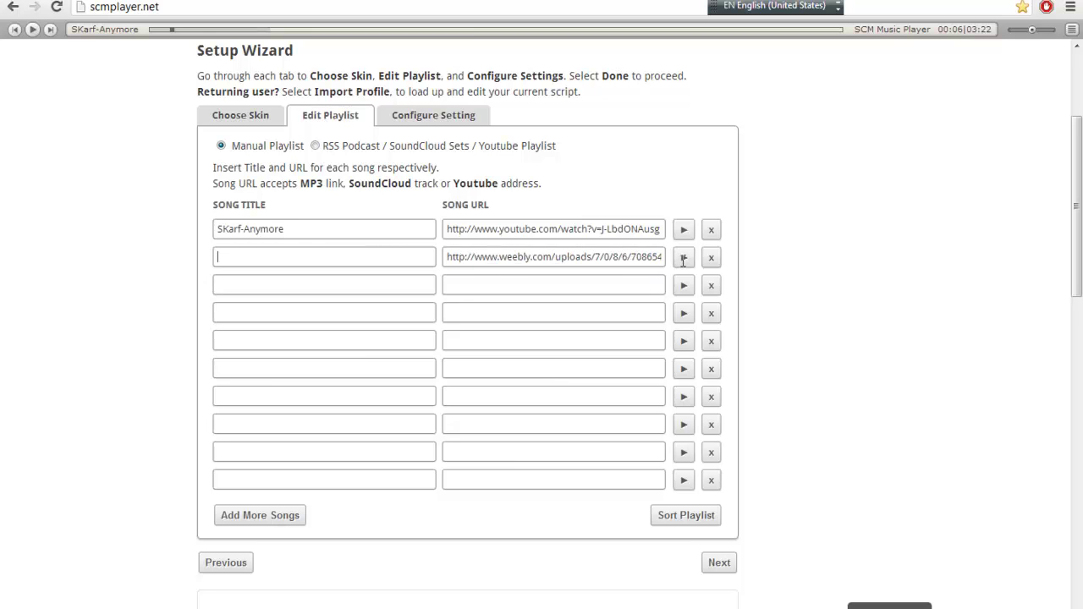
pyautogui.write('SKarf-Bye Bye Bye')
pyautogui.click(684, 258)
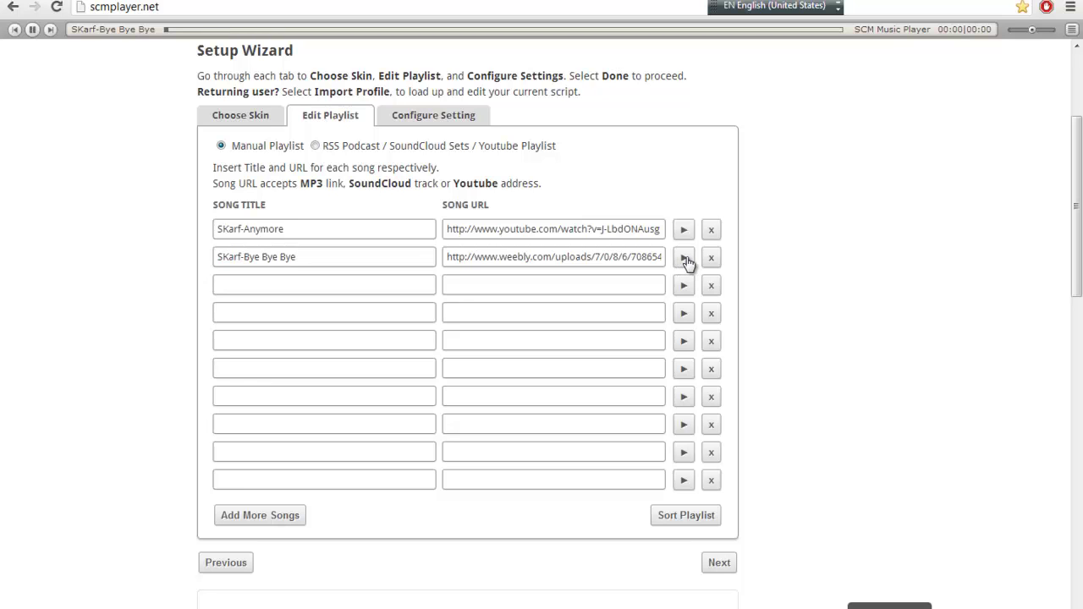
pyautogui.click(32, 30)
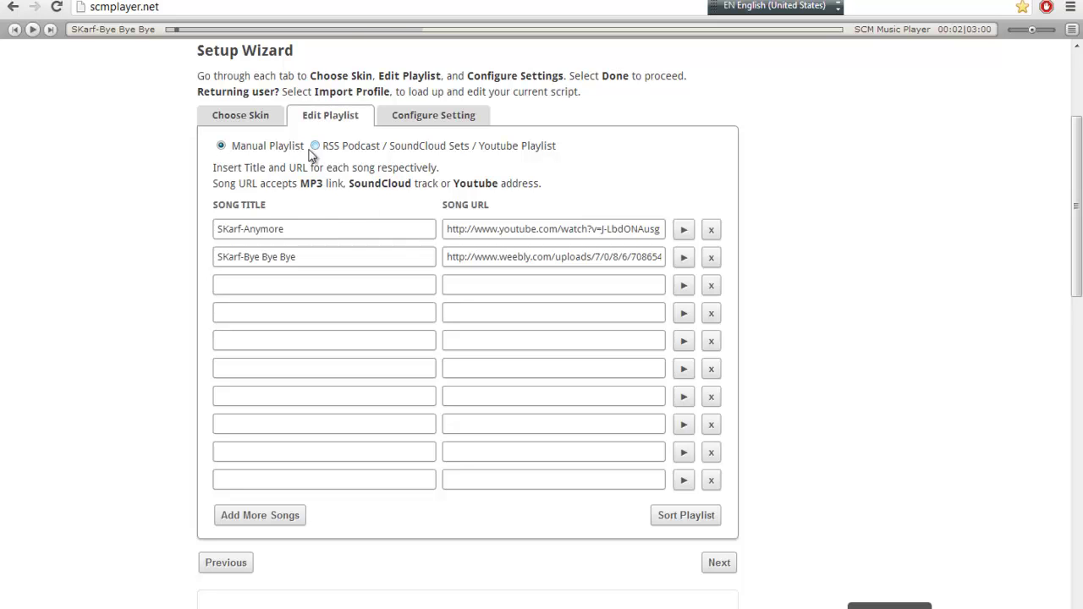
# Step: In the player configuration, enable Auto Play, keeping Shuffle Playback off and the repeat mode at Repeat Playlist
pyautogui.click(722, 567)
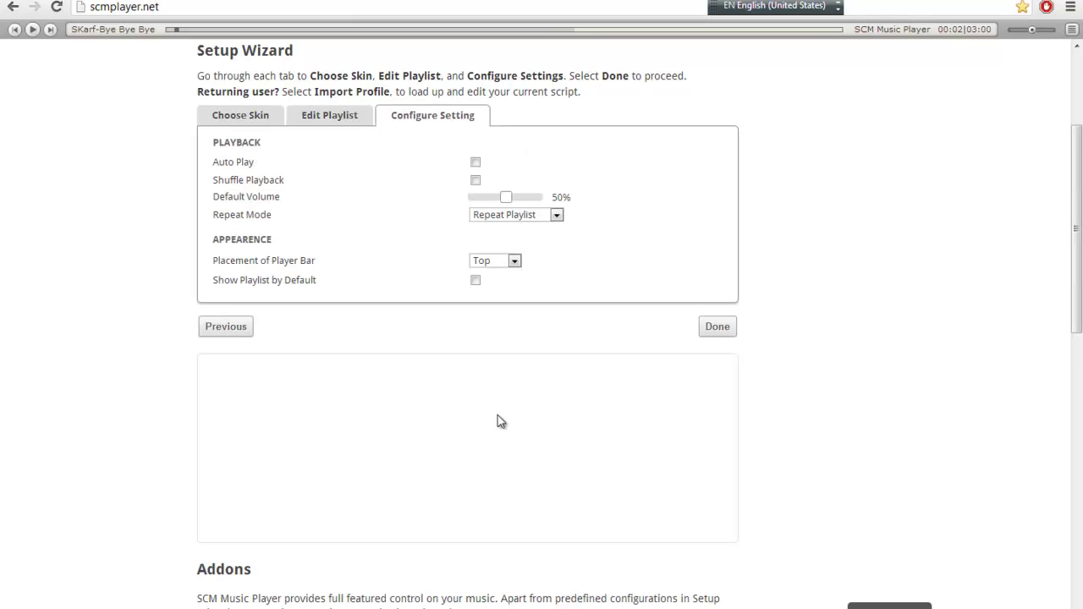
pyautogui.click(477, 165)
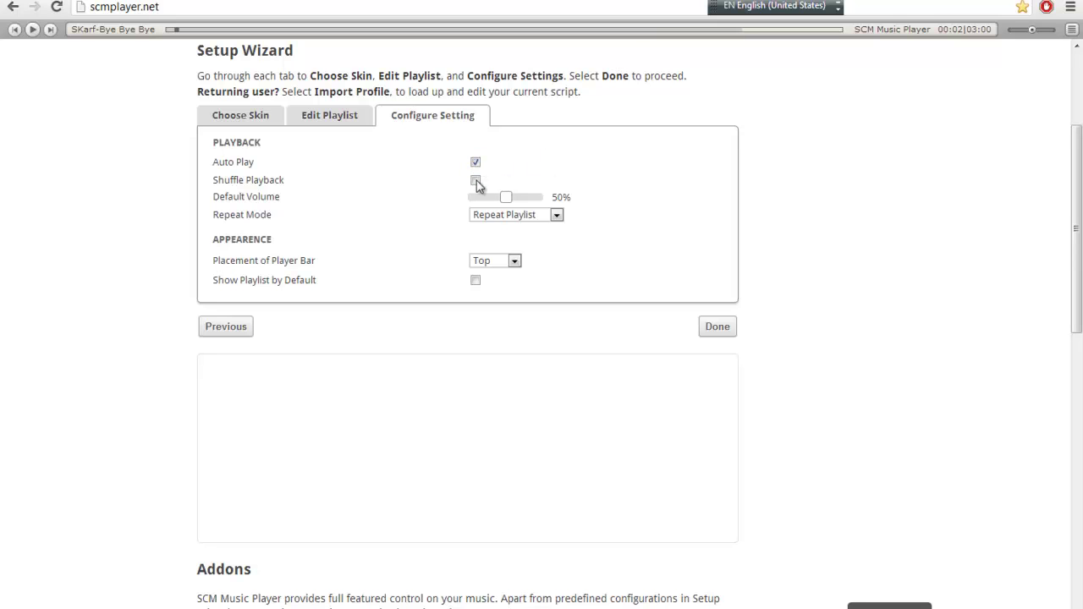
pyautogui.click(476, 182)
pyautogui.click(475, 180)
pyautogui.click(557, 215)
pyautogui.click(547, 240)
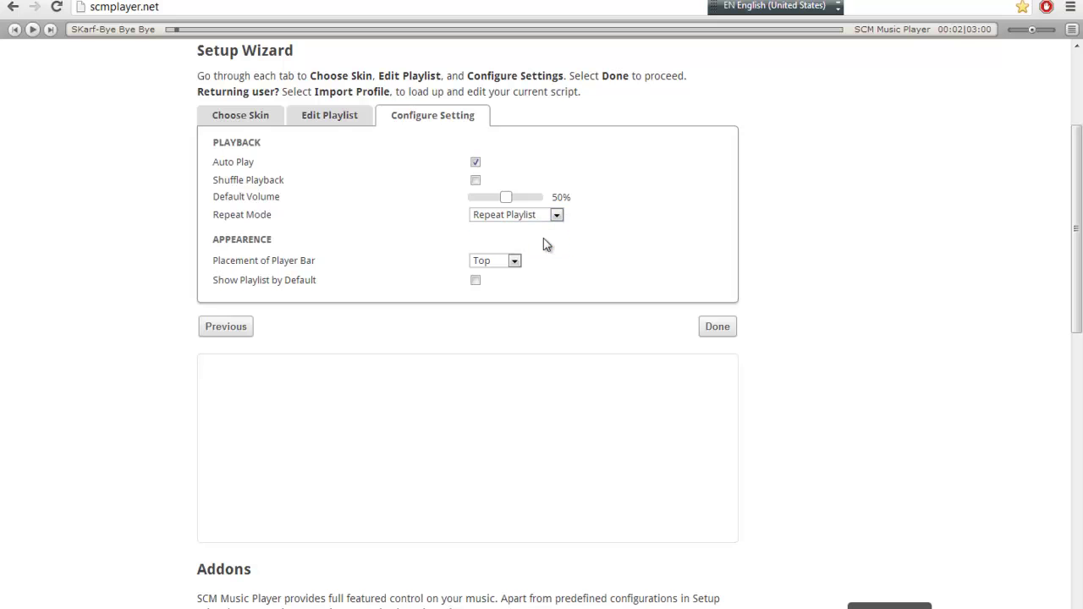
# Step: Place the player bar at the Bottom and leave Show Playlist by Default off
pyautogui.click(515, 262)
pyautogui.click(501, 286)
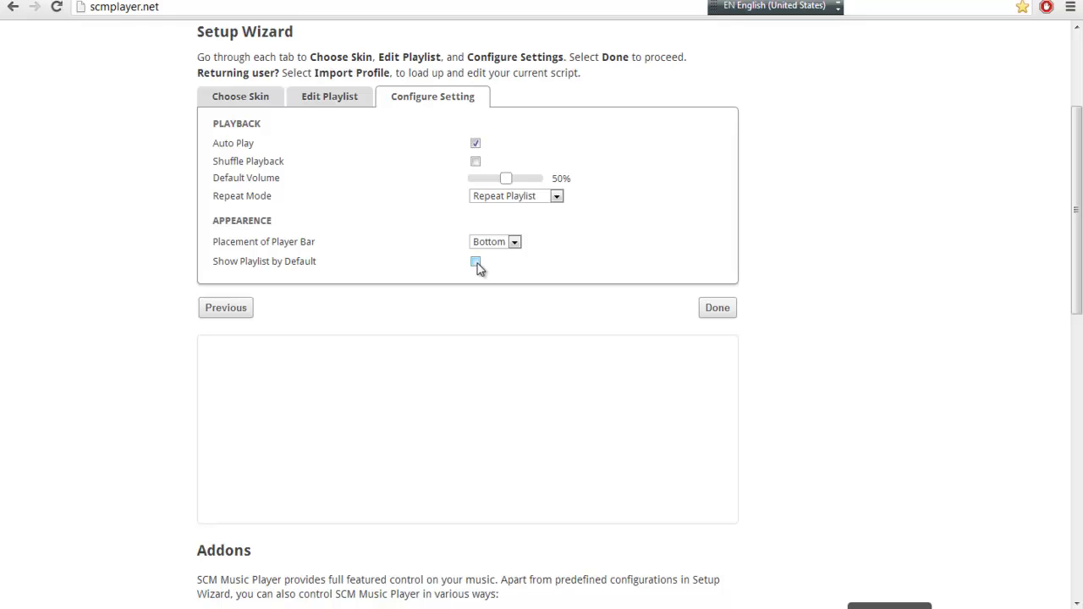
pyautogui.click(478, 263)
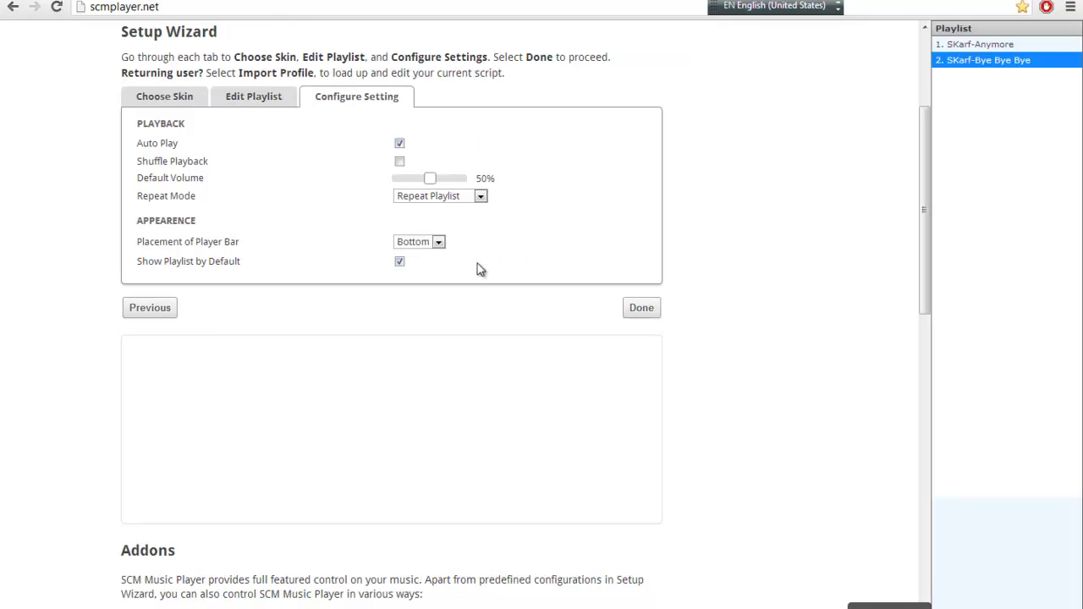
pyautogui.click(401, 264)
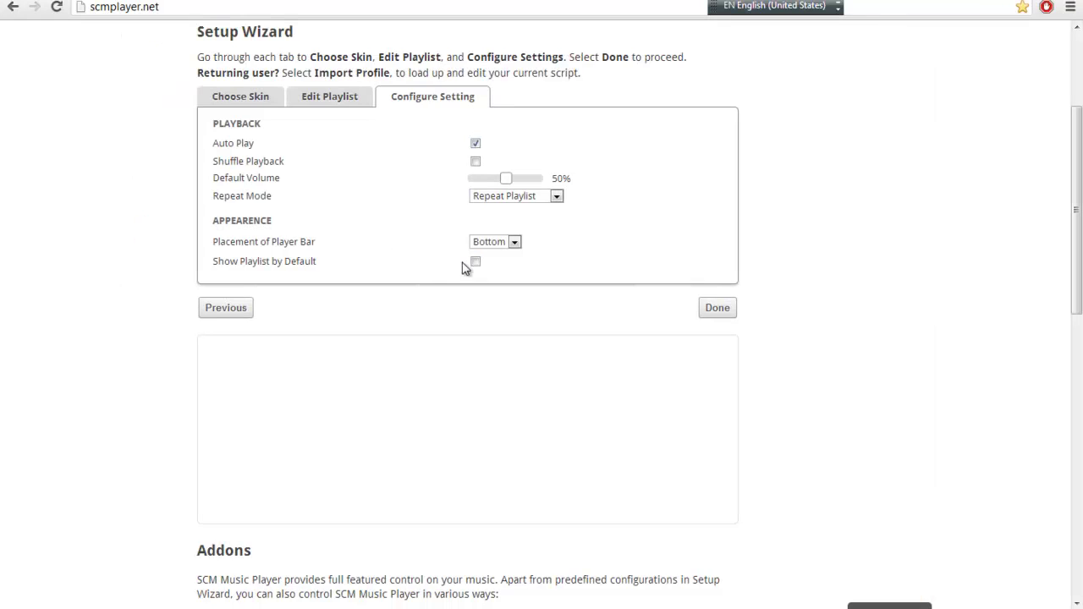
# Step: Finish the Setup Wizard and copy the complete generated player script for use in the Weebly editor
pyautogui.click(717, 309)
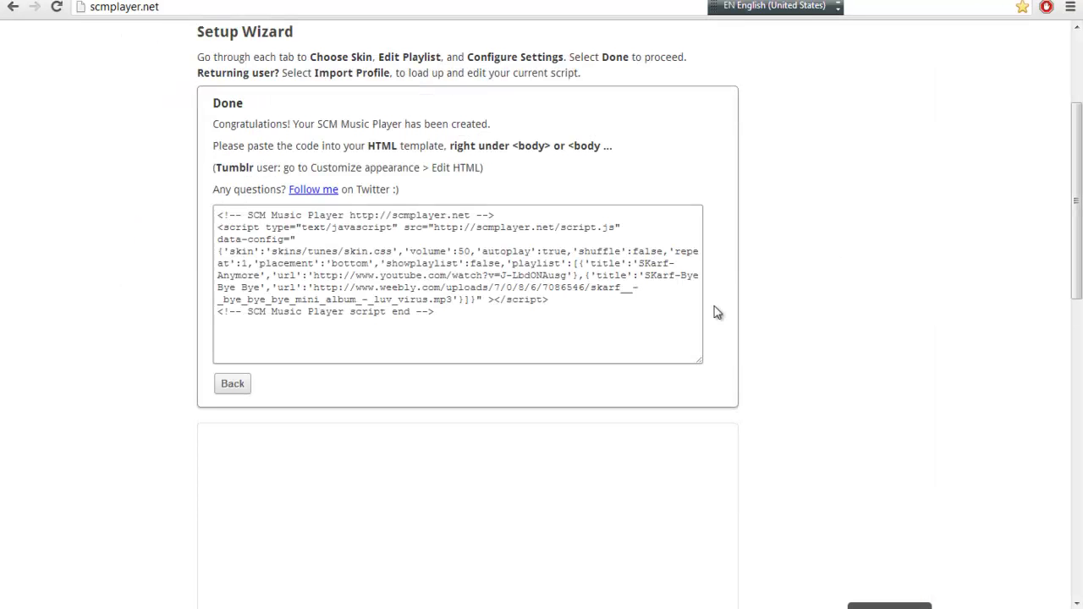
pyautogui.click(432, 313)
pyautogui.rightClick(433, 288)
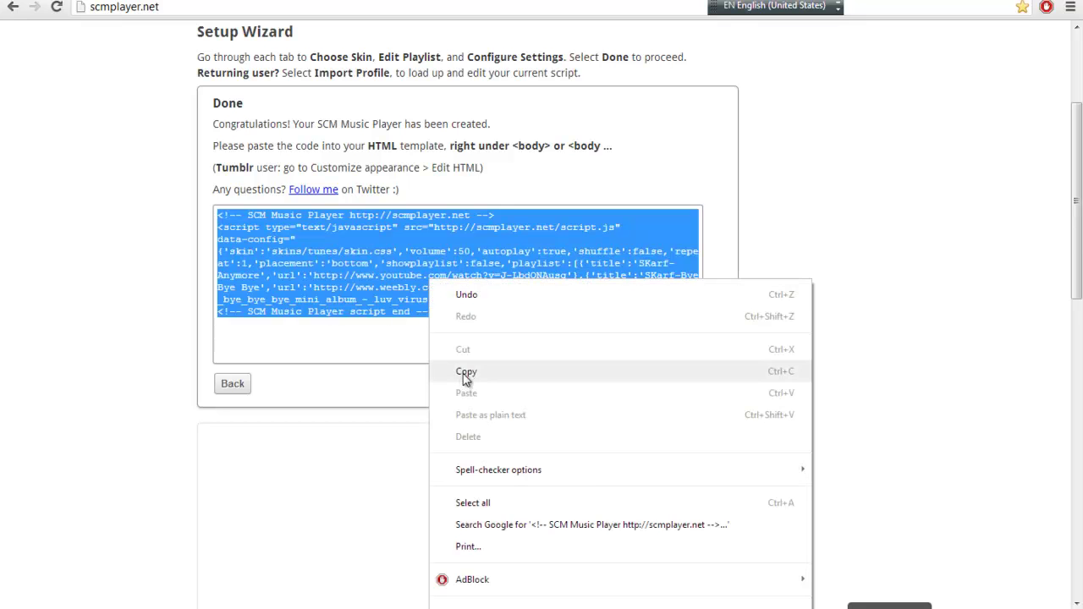
pyautogui.click(465, 381)
pyautogui.hotkey('ctrl', 'Tab')
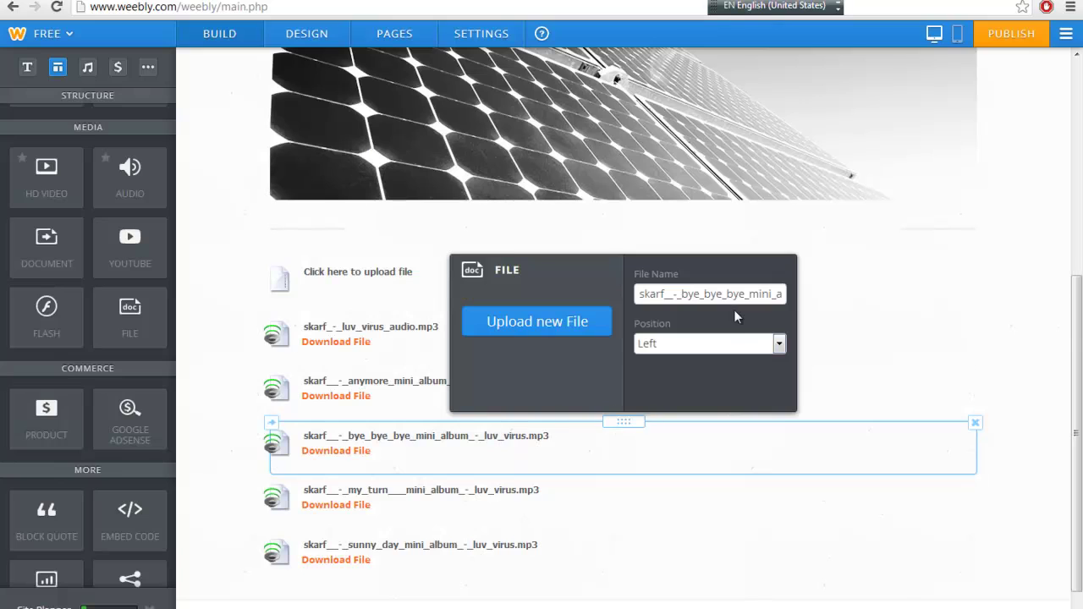
# Step: Return to the Weebly editor and open the tall-header.html page layout in the theme's HTML/CSS code editor
pyautogui.hotkey('ctrl', 'Tab')
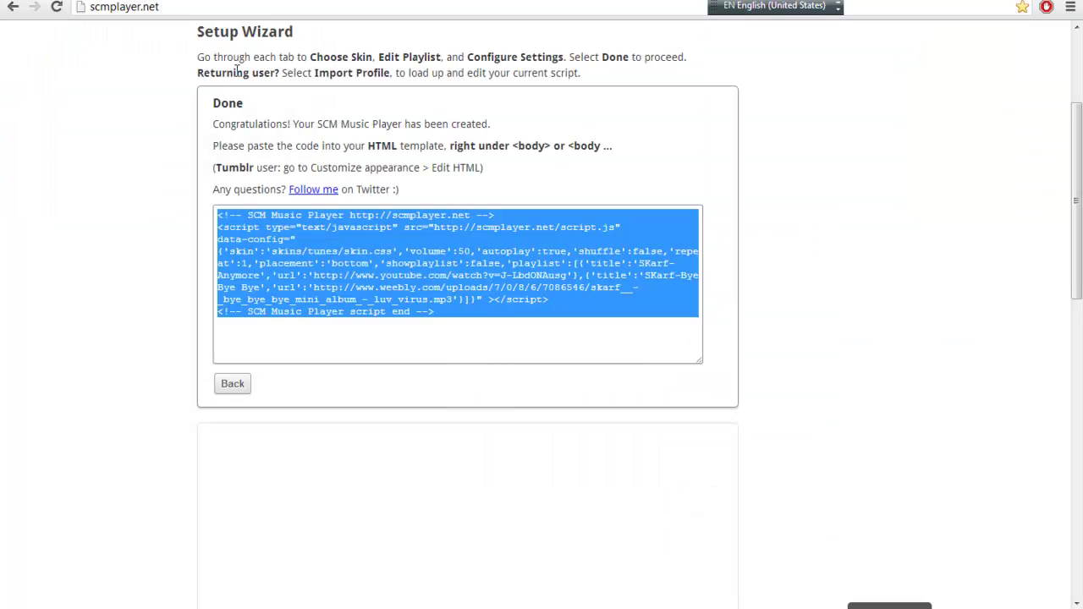
pyautogui.hotkey('ctrl', 'Tab')
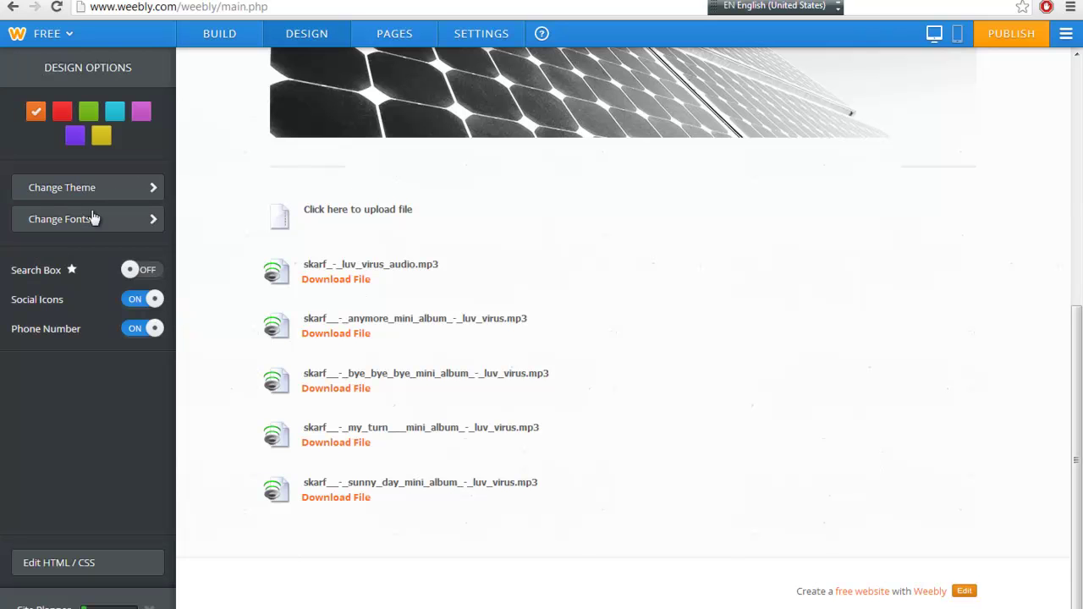
pyautogui.click(79, 563)
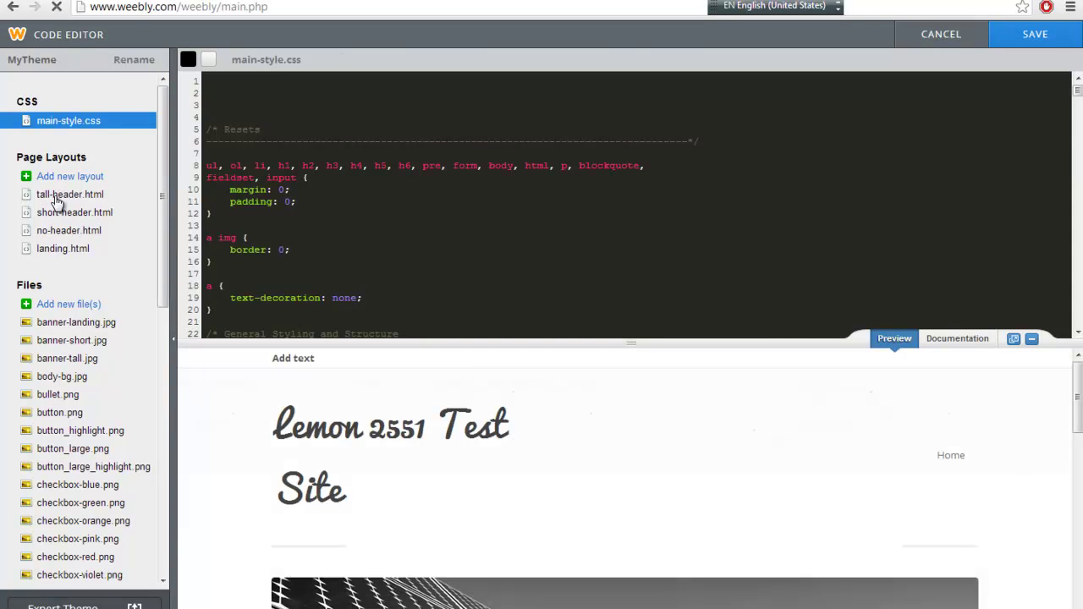
pyautogui.click(58, 197)
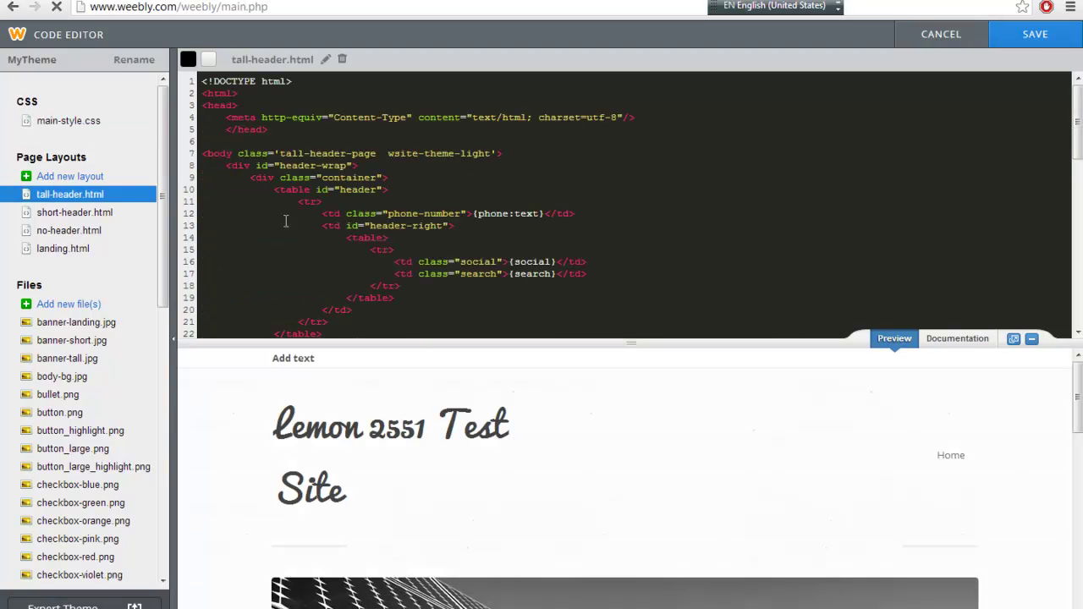
# Step: Insert a new line directly below the opening body tag of tall-header.html and paste the copied SCM Music Player script there
pyautogui.click(231, 163)
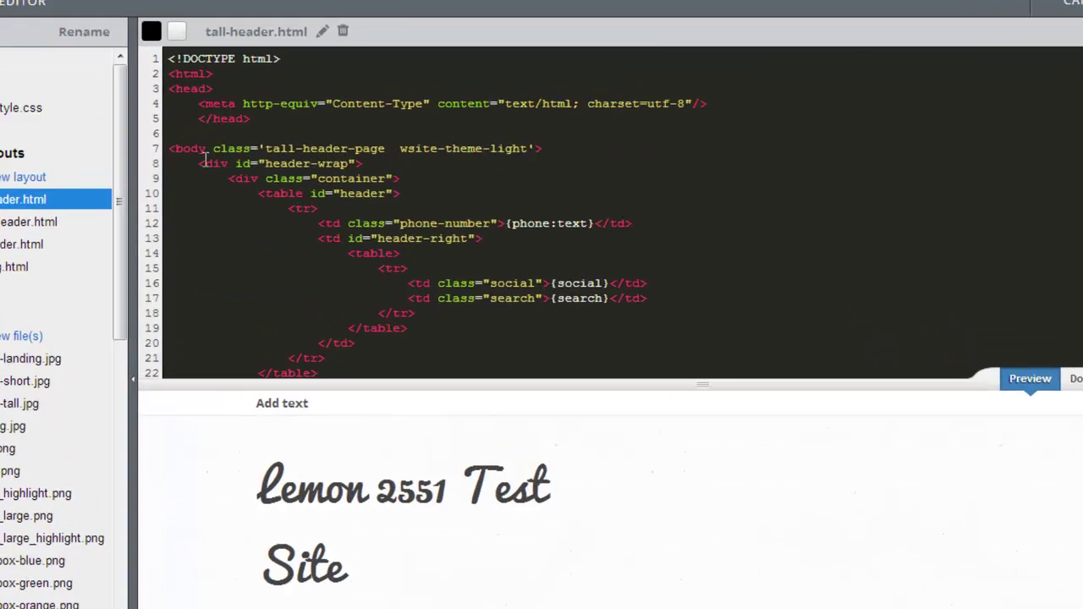
pyautogui.press('Return')
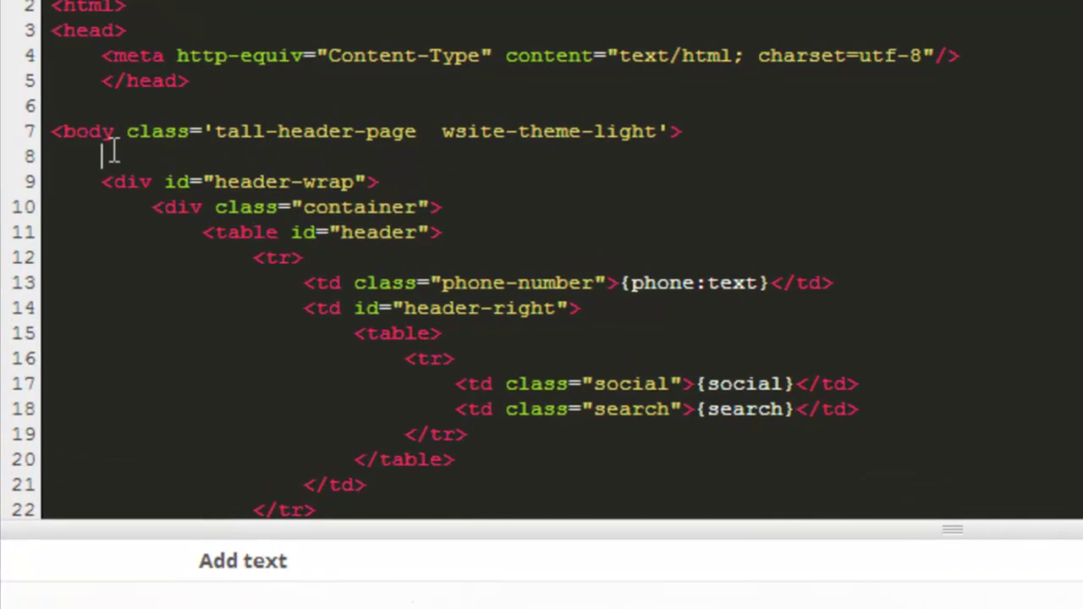
pyautogui.rightClick(116, 155)
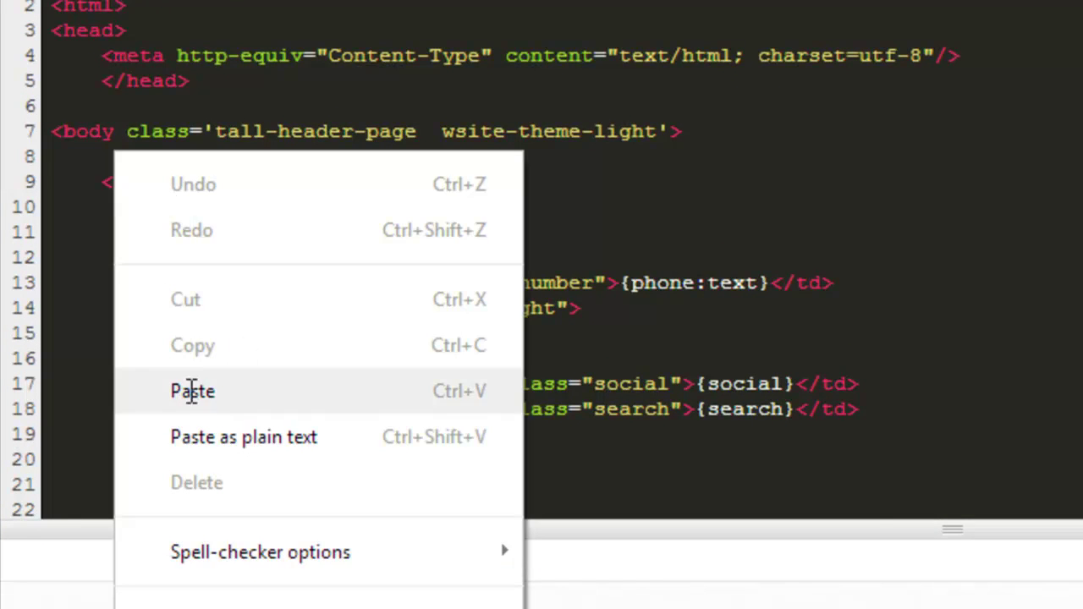
pyautogui.click(186, 389)
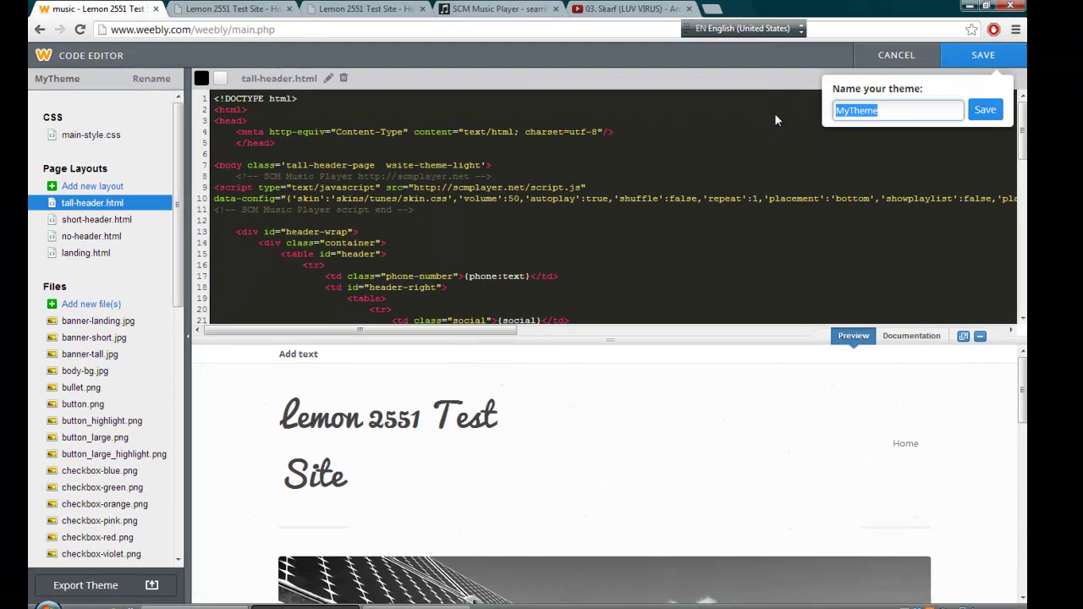
# Step: Save the edited theme under the name "lemon2" and publish the website
pyautogui.press('BackSpace')
pyautogui.write('lemon2')
pyautogui.press('Return')
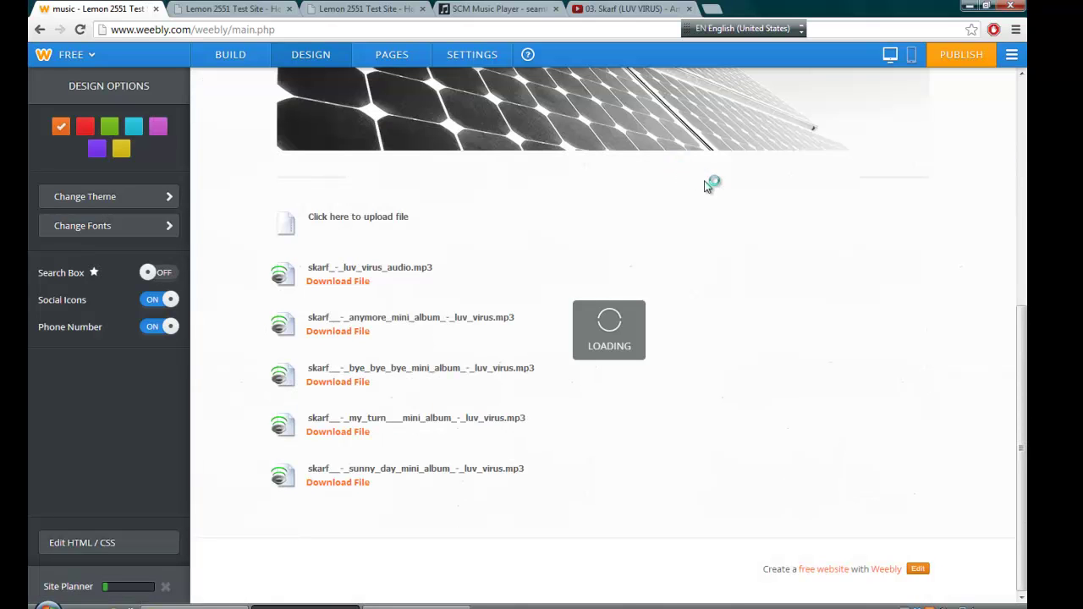
pyautogui.click(965, 54)
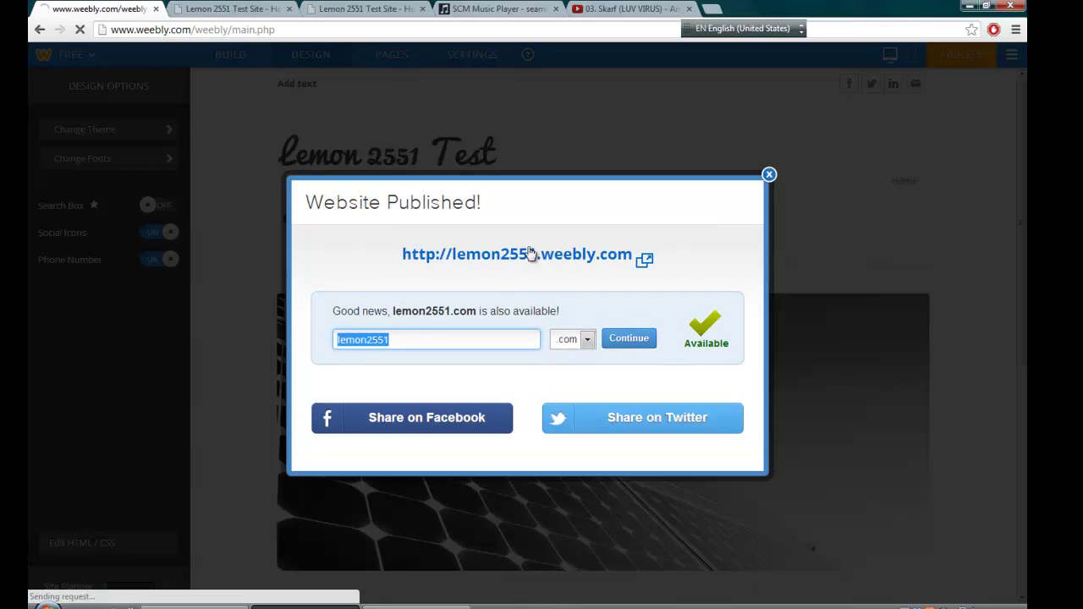
# Step: Open the published site lemon2551.weebly.com and test the player's volume control and playlist, playing SKarf-Bye Bye Bye before hiding the playlist
pyautogui.click(533, 253)
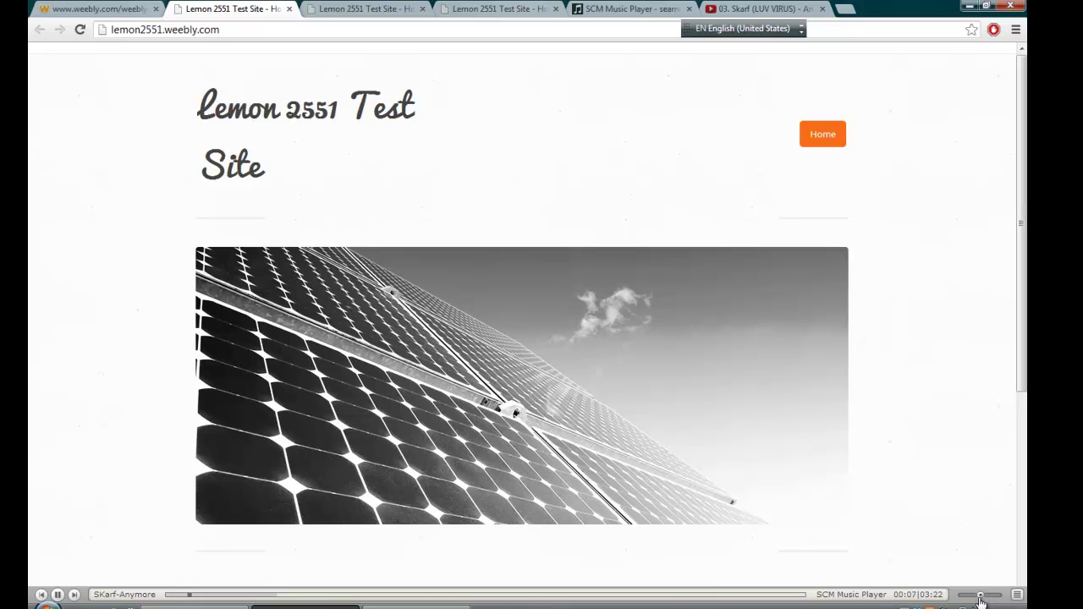
pyautogui.moveTo(980, 599)
pyautogui.mouseDown()
pyautogui.moveTo(991, 597)
pyautogui.moveTo(980, 599)
pyautogui.mouseUp()
pyautogui.click(1017, 598)
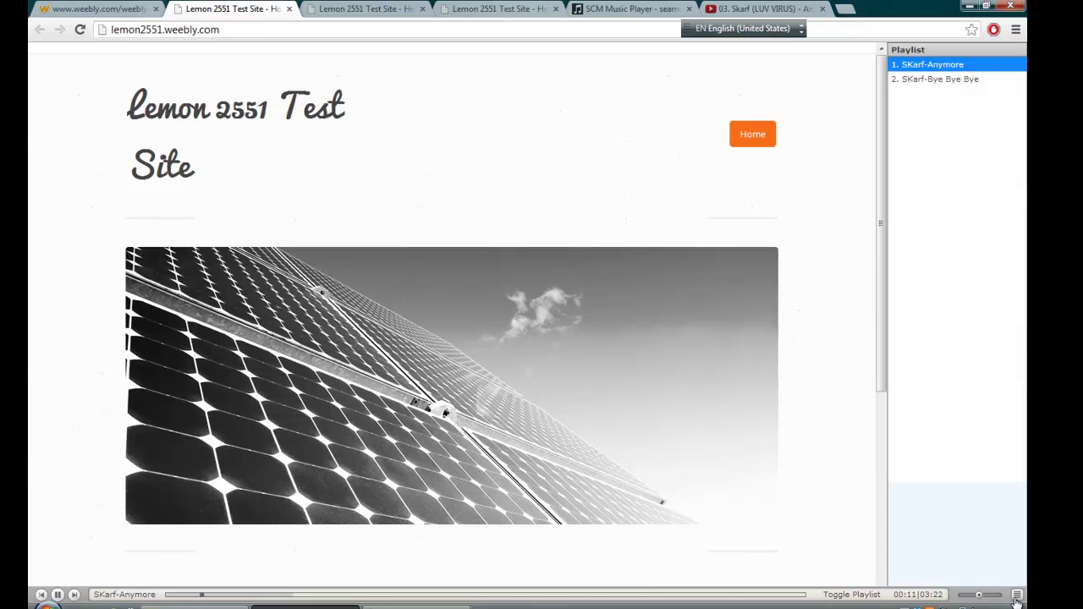
pyautogui.click(937, 79)
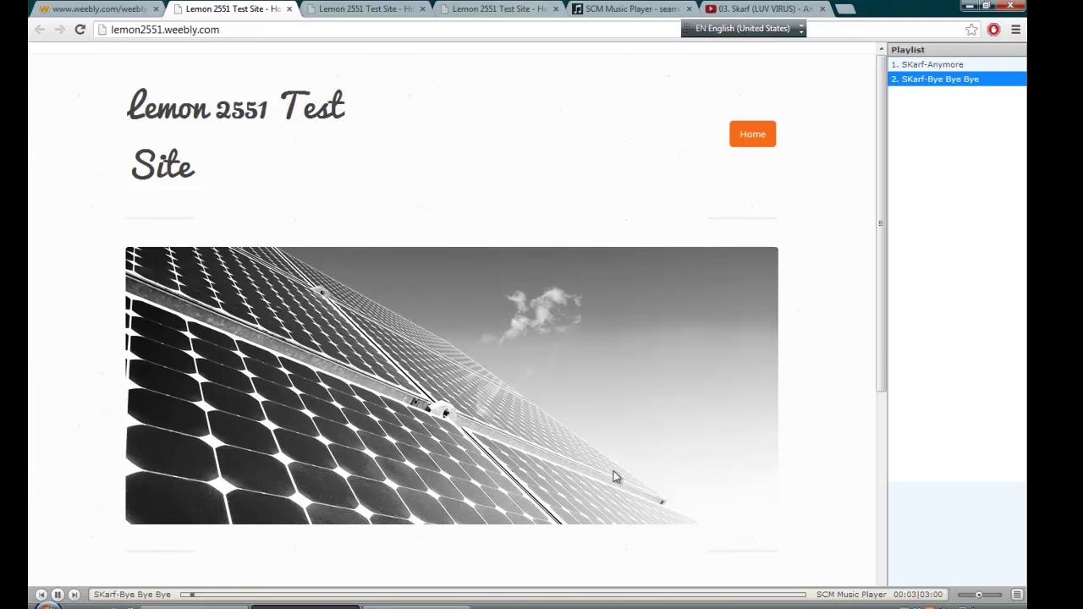
pyautogui.click(1017, 595)
pyautogui.scroll(-3, 855, 541)
pyautogui.scroll(3, 804, 414)
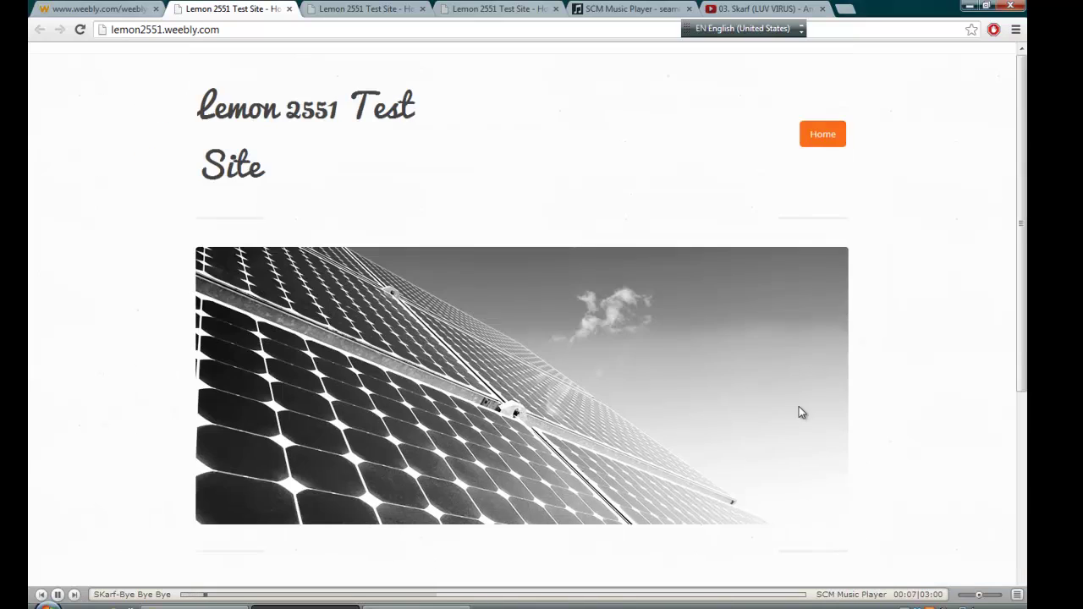